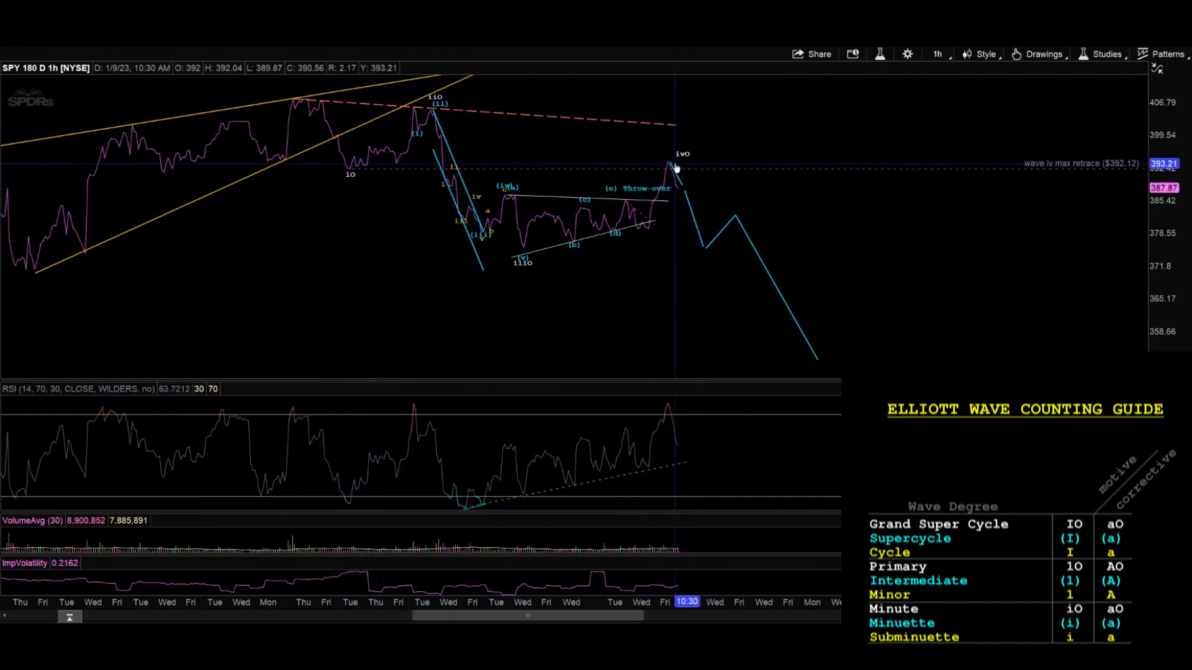
Step: Review the hourly SPY wave count and switch the chart to the one-year daily timeframe
left_click_drag(654, 274, 627, 171)
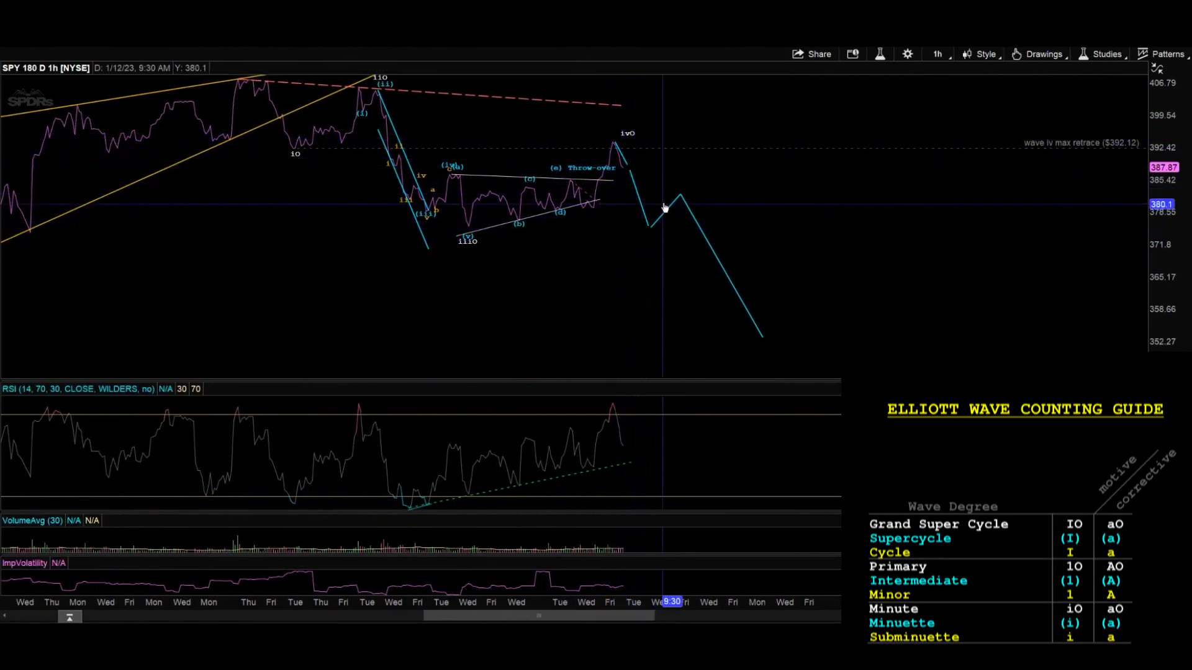
left_click_drag(679, 298, 667, 283)
left_click_drag(646, 486, 644, 461)
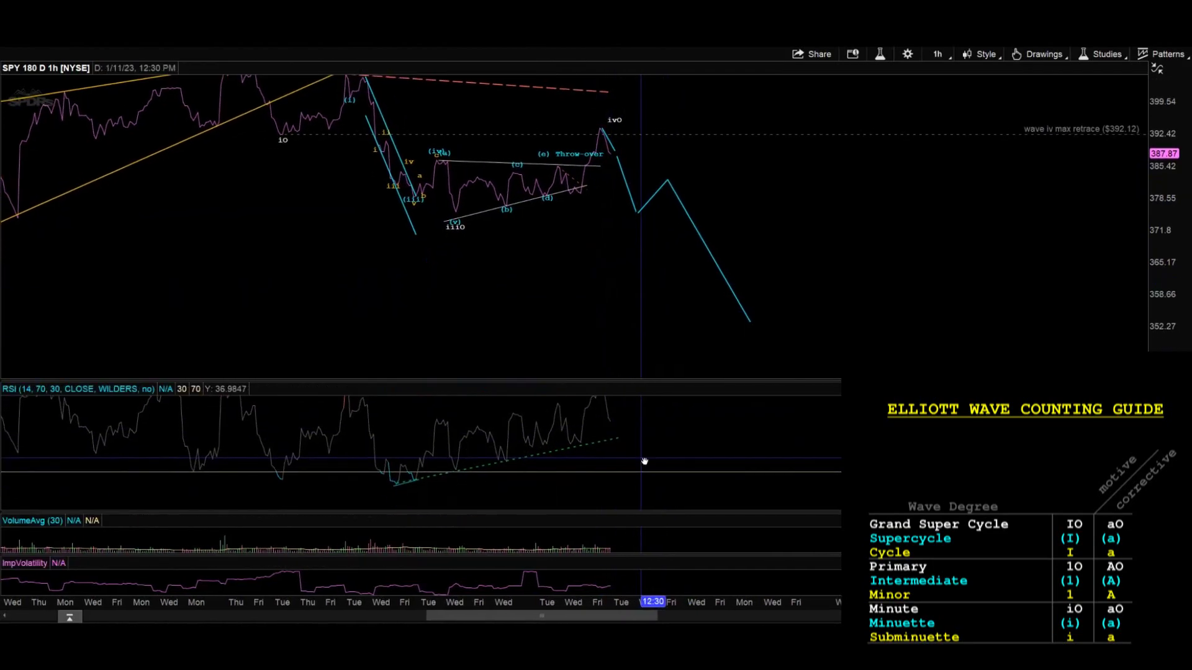
left_click_drag(647, 281, 623, 304)
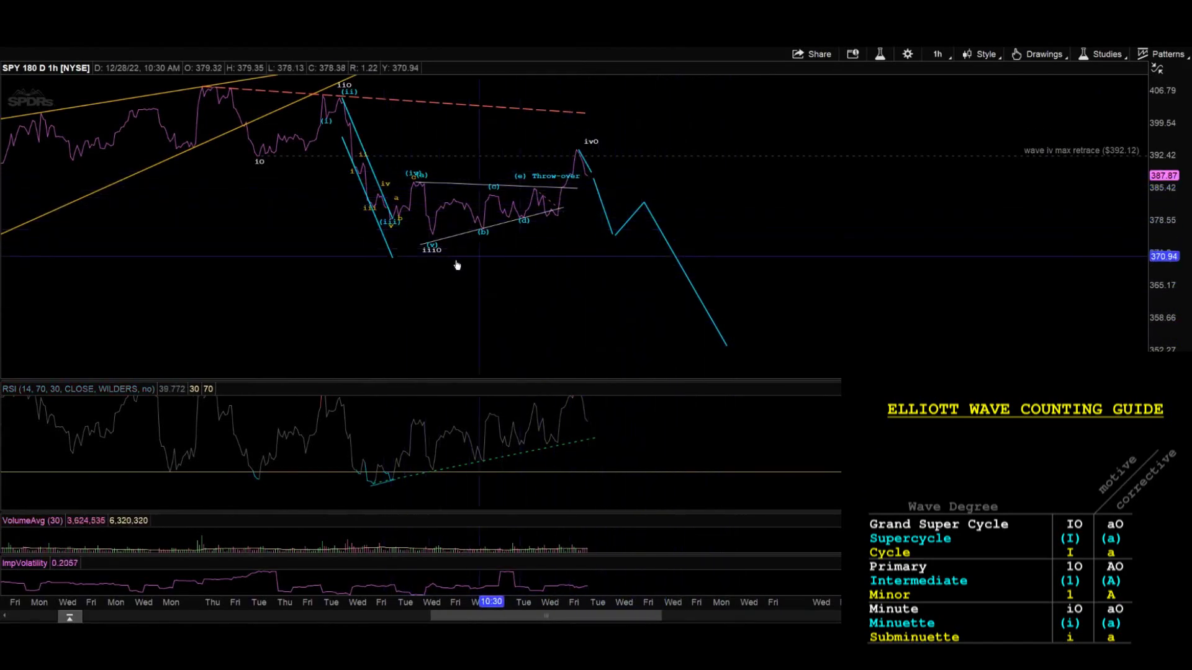
left_click_drag(410, 278, 654, 296)
left_click(937, 55)
left_click(912, 175)
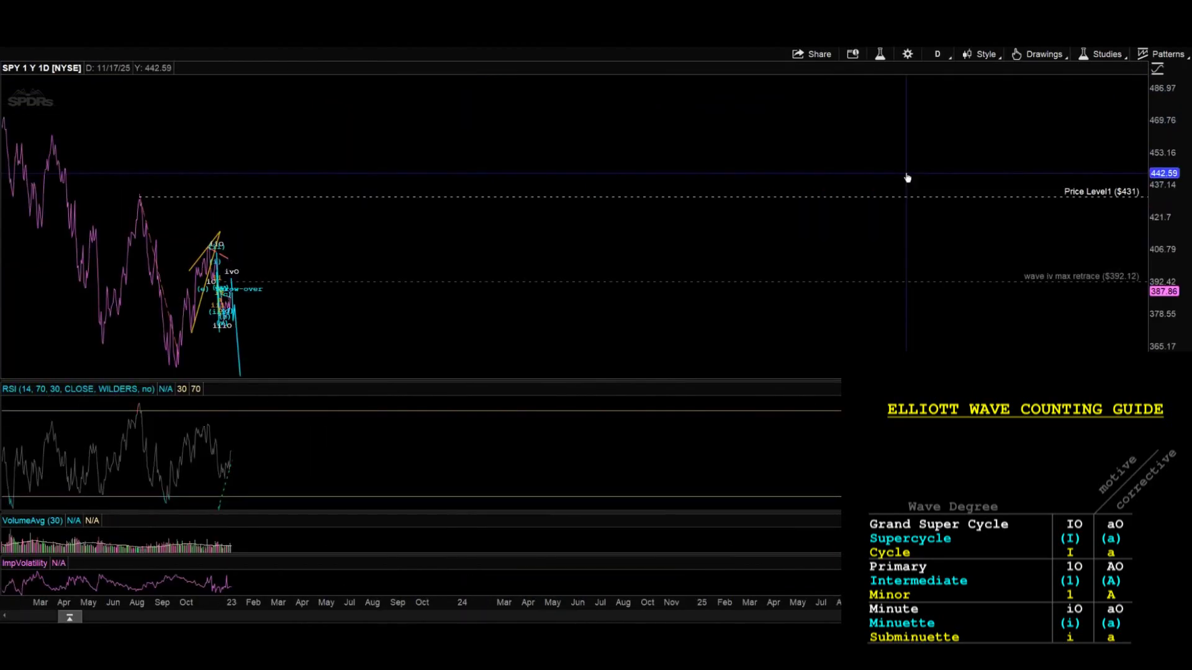
Step: Draw a trendline on the SPY daily chart from the mid-October low to the 12/1/22 high
middle_click(305, 249)
left_click(348, 266)
left_click_drag(414, 253, 113, 253)
left_click_drag(576, 194, 49, 183)
middle_click(443, 142)
left_click(454, 158)
left_click_drag(543, 149, 491, 143)
middle_click(506, 143)
left_click(519, 184)
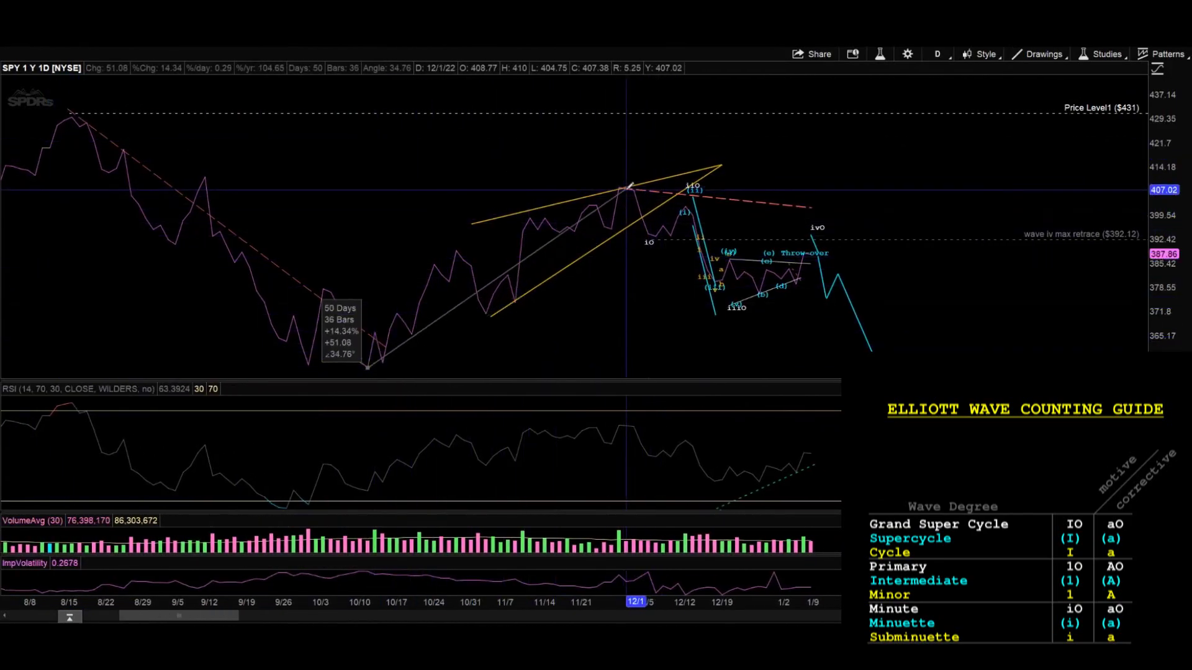
left_click(618, 187)
Step: Move the new trendline to the late-December lows so it projects the same advance towards the $431 price level
right_click(559, 159)
left_click(559, 160)
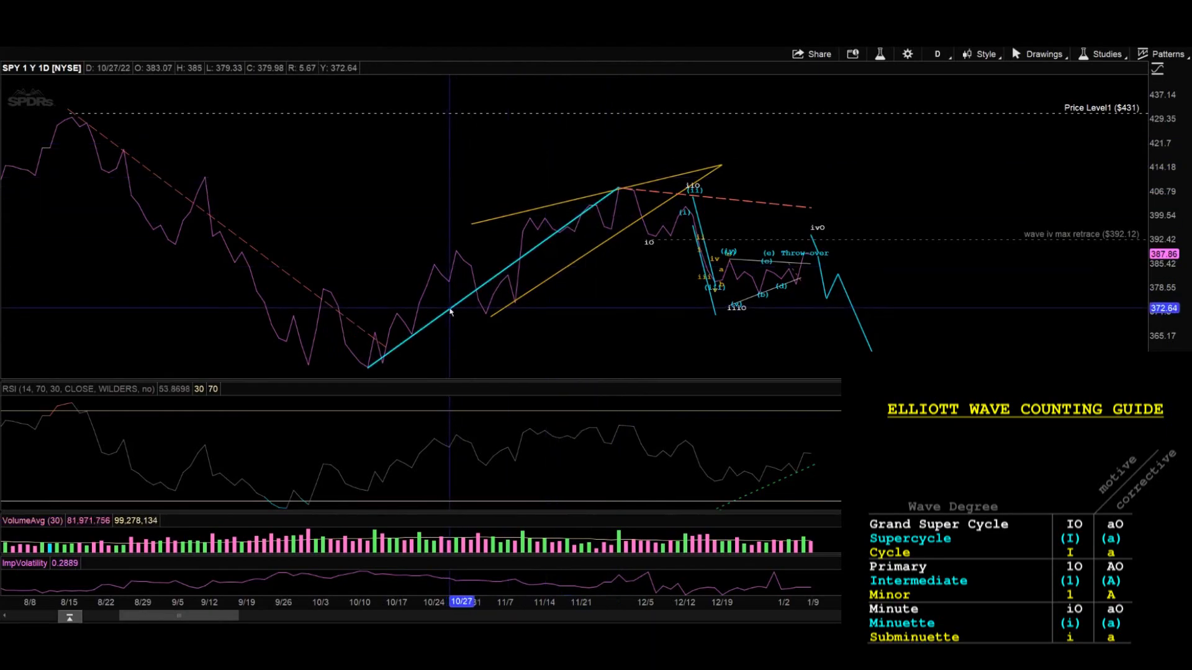
left_click(450, 308)
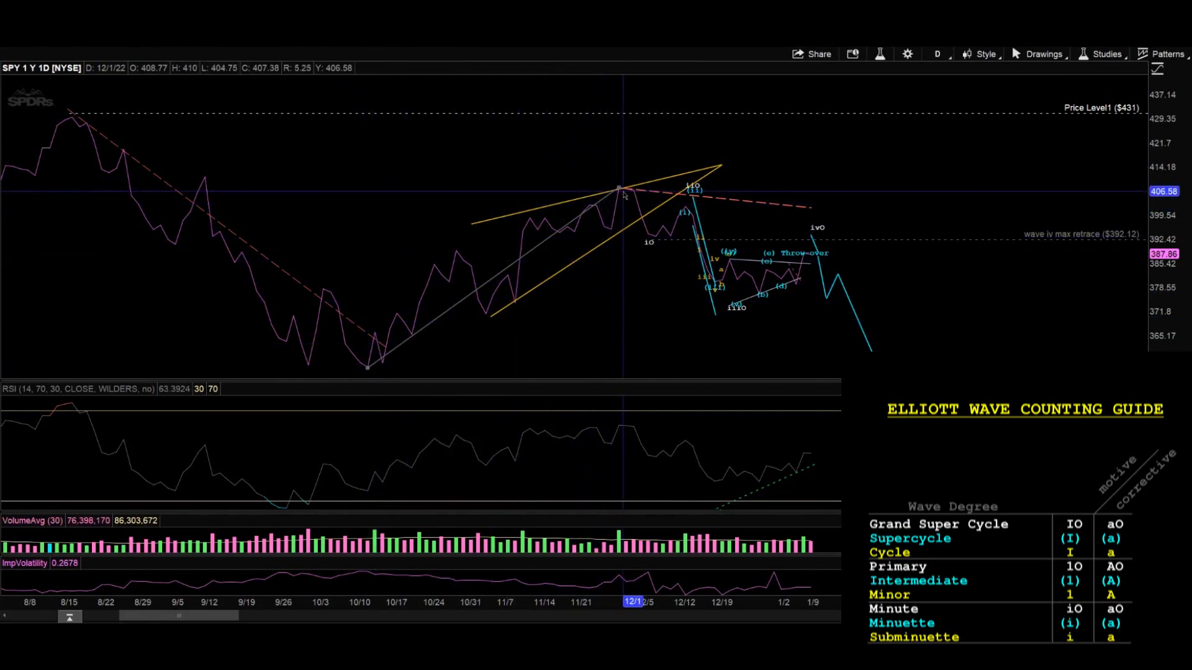
left_click_drag(448, 313, 827, 243)
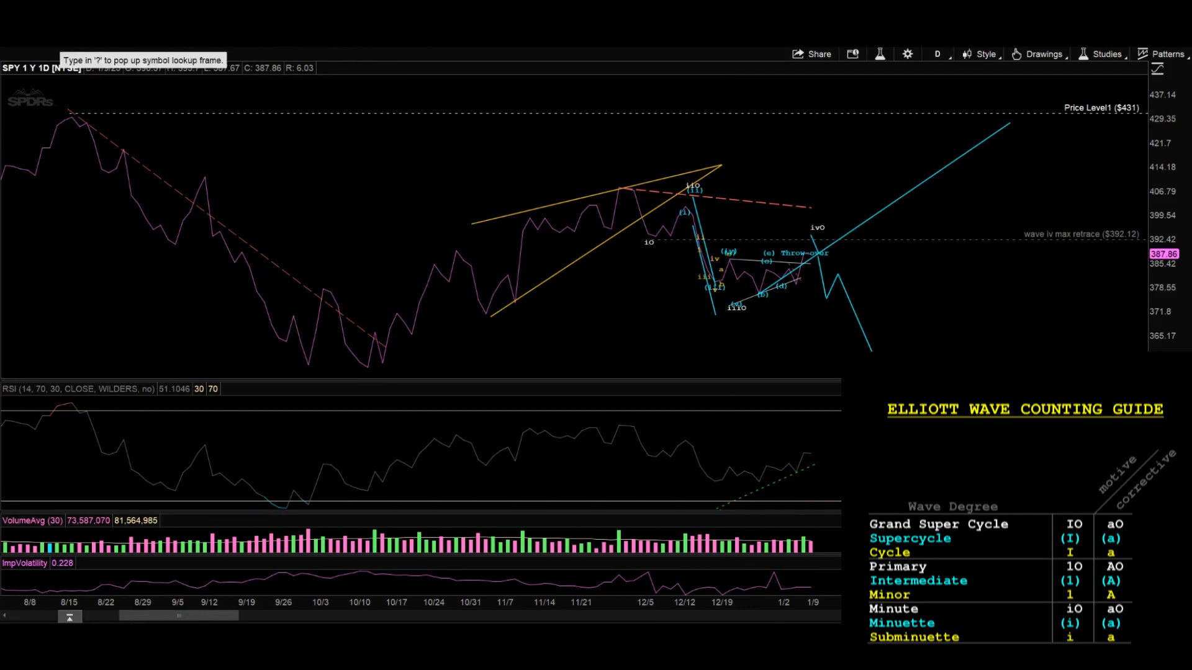
Step: Load the SLV chart and set it to the five-year daily timeframe
type("slv")
key("Return")
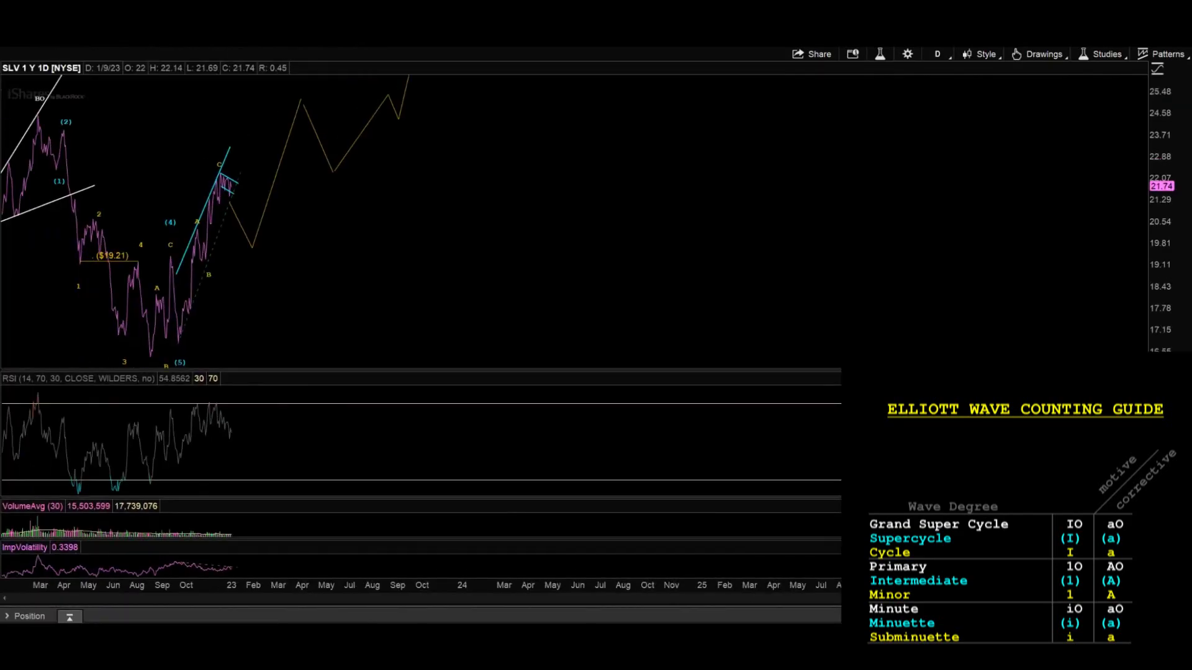
left_click(937, 54)
left_click(948, 80)
left_click(993, 162)
left_click(987, 266)
left_click(965, 343)
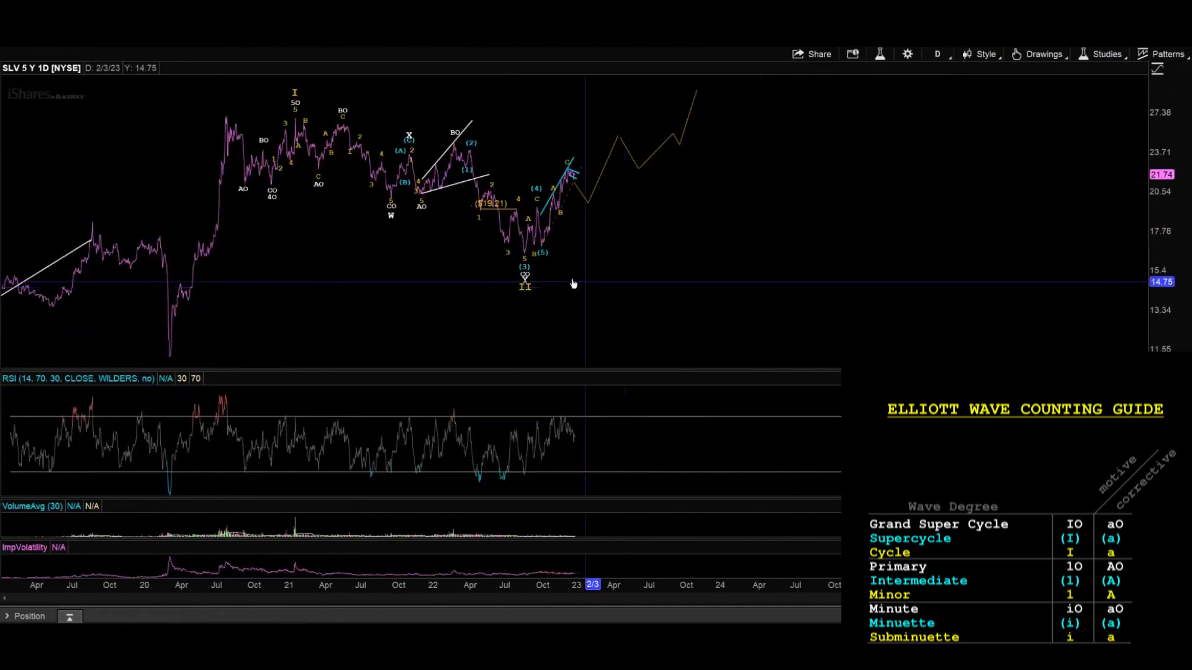
Step: Examine the SLV wave count from the wave I peak through the W-X-Y correction to wave II
middle_click(277, 138)
left_click(313, 151)
left_click_drag(274, 159, 718, 181)
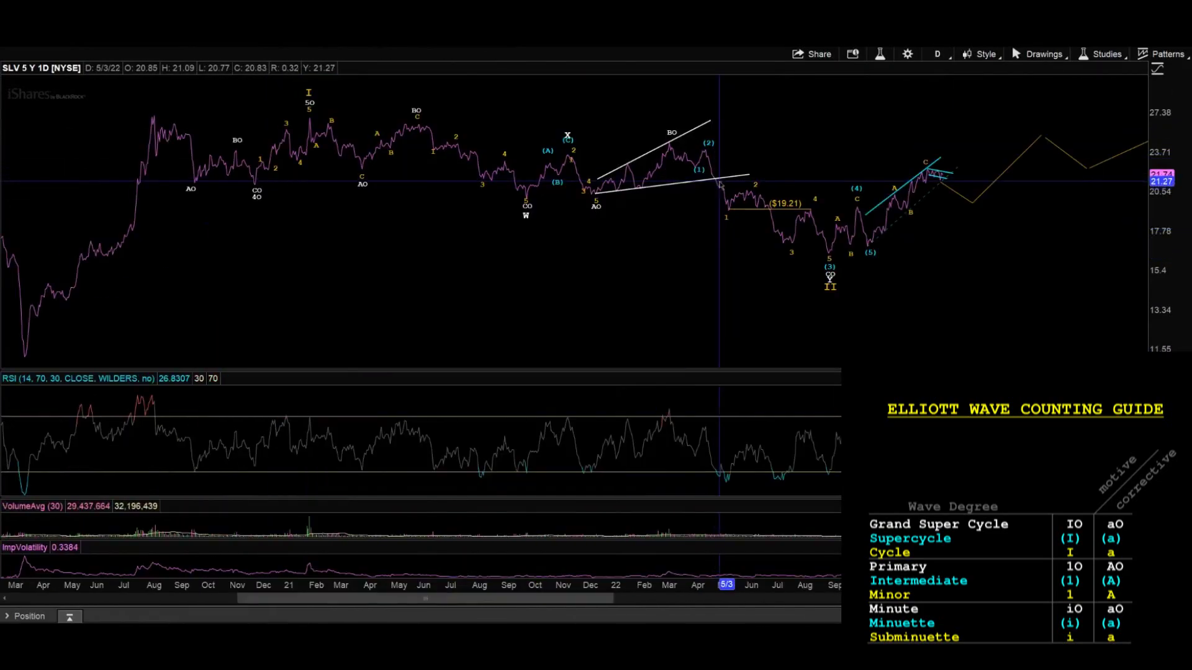
middle_click(458, 135)
left_click(474, 150)
left_click_drag(437, 293, 416, 295)
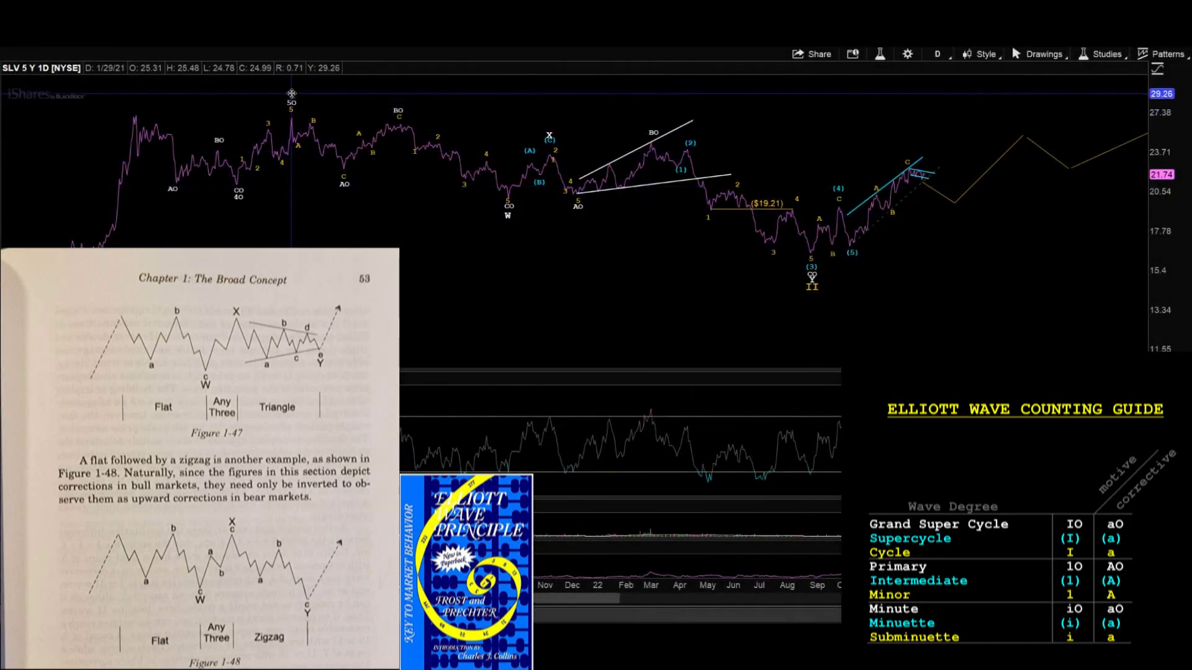
left_click(292, 92)
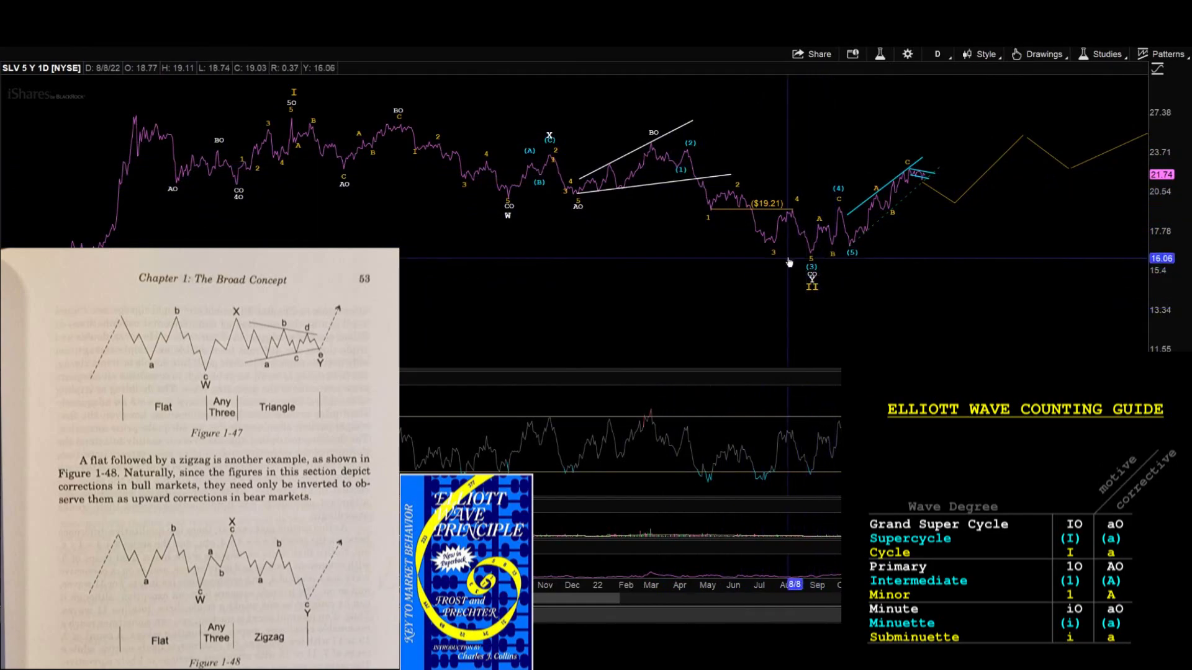
Step: Switch the SLV chart to the 180-day hourly timeframe
middle_click(991, 211)
left_click(1013, 236)
left_click_drag(1044, 238, 878, 255)
left_click(879, 260)
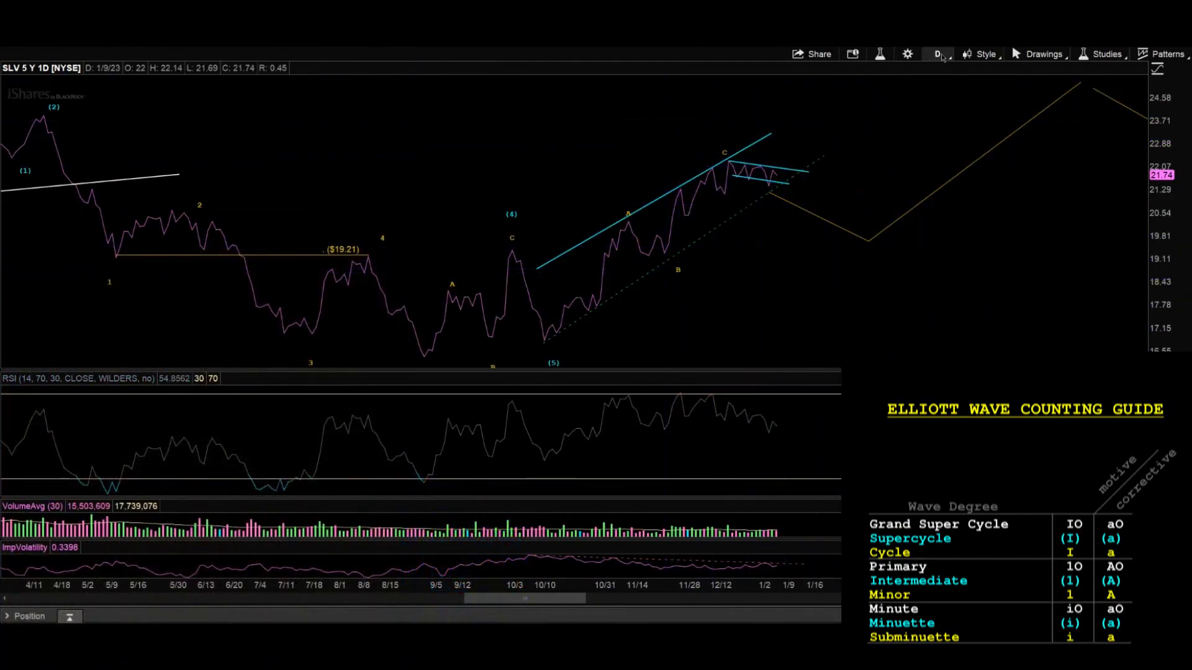
left_click(938, 55)
left_click(896, 240)
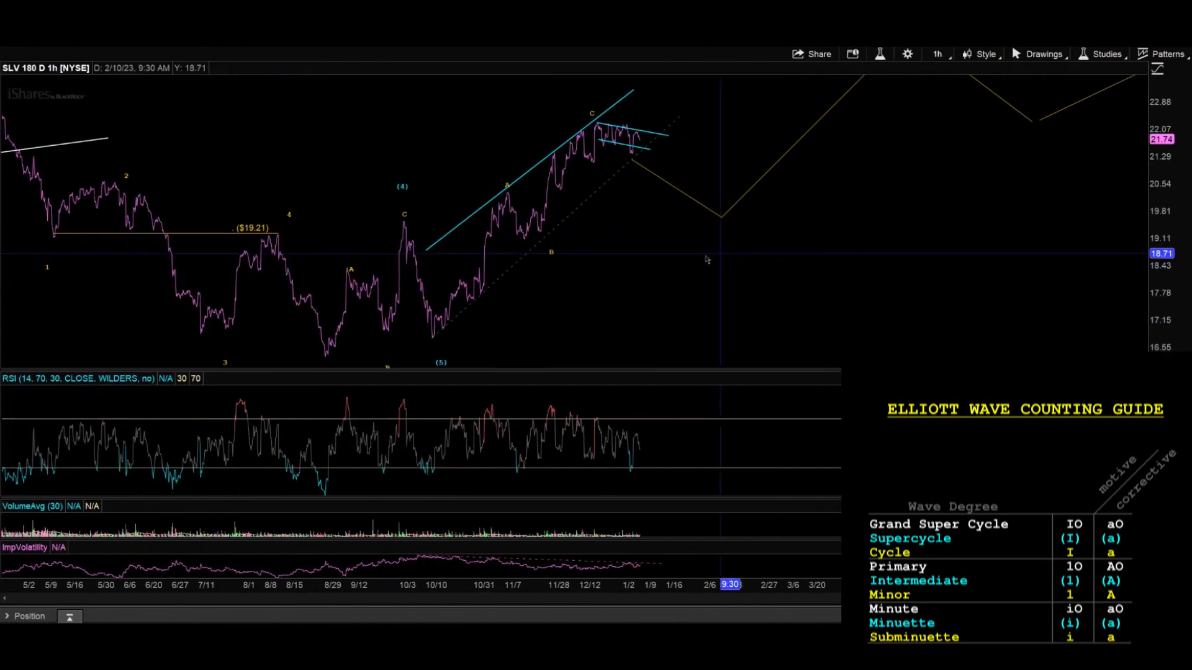
Step: Reposition the lower cyan trendline under SLV's recent consolidation, ending at about 21.16 on 1/17/23
right_click(631, 283)
left_click(643, 297)
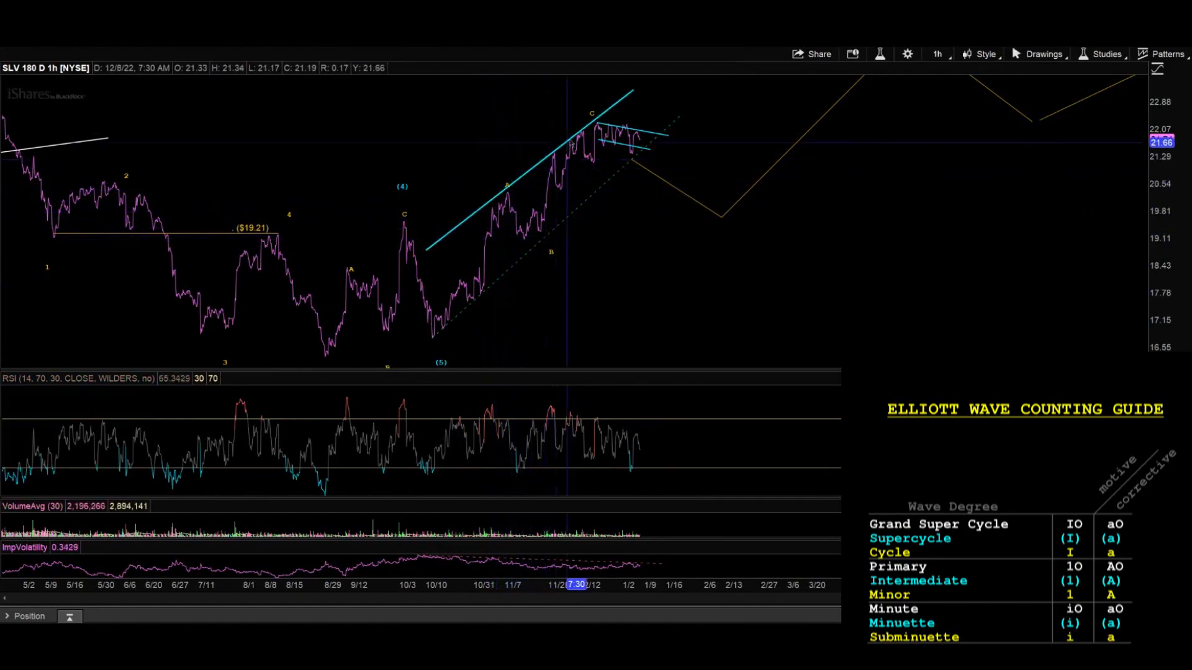
key("Escape")
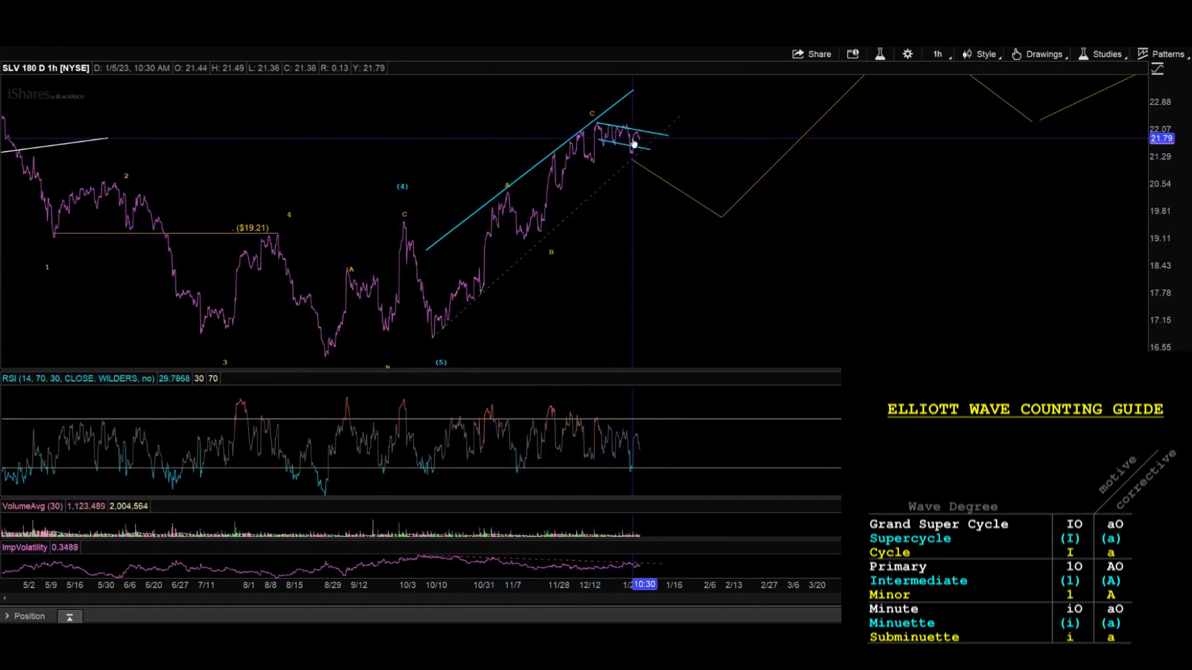
left_click_drag(622, 145, 656, 160)
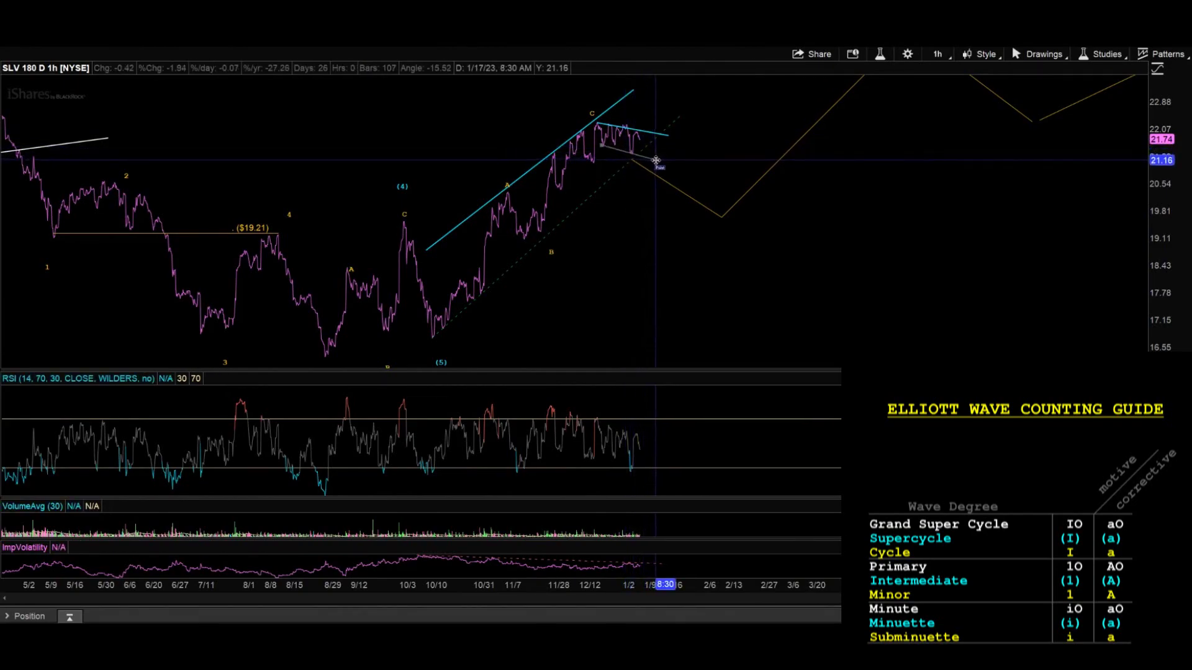
left_click(623, 123)
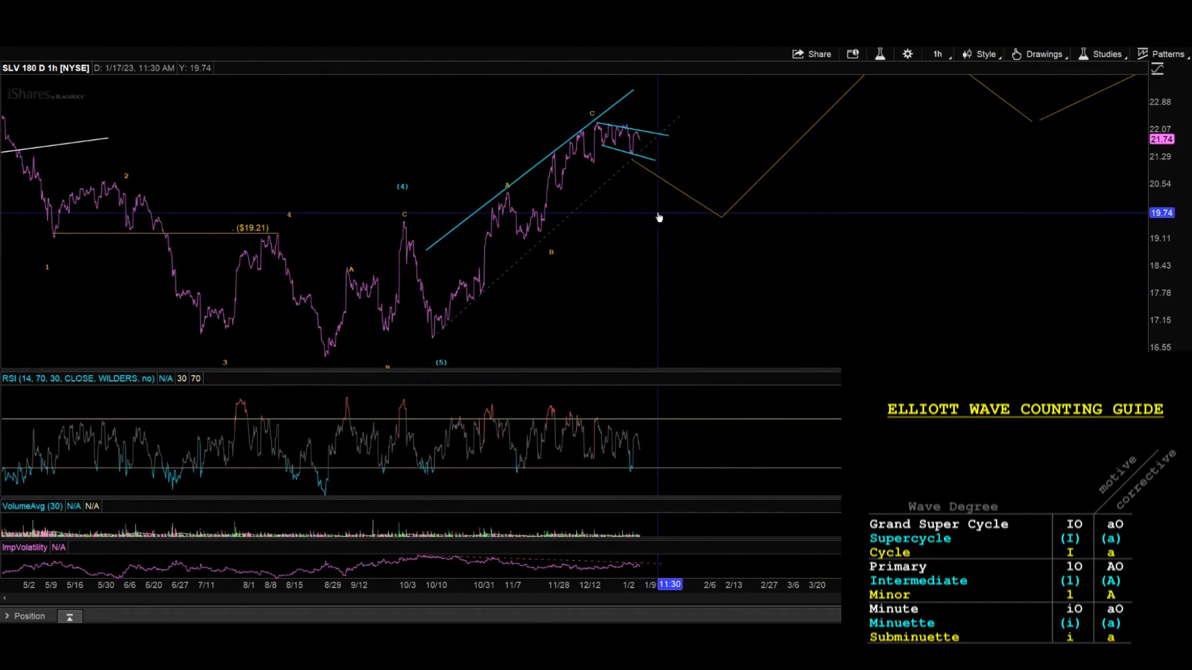
Step: Compress the SLV price scale slightly to show the wave (3) low, and load the AMC chart
left_click_drag(1159, 160, 1159, 173)
middle_click(391, 142)
left_click(404, 158)
left_click_drag(304, 148, 376, 128)
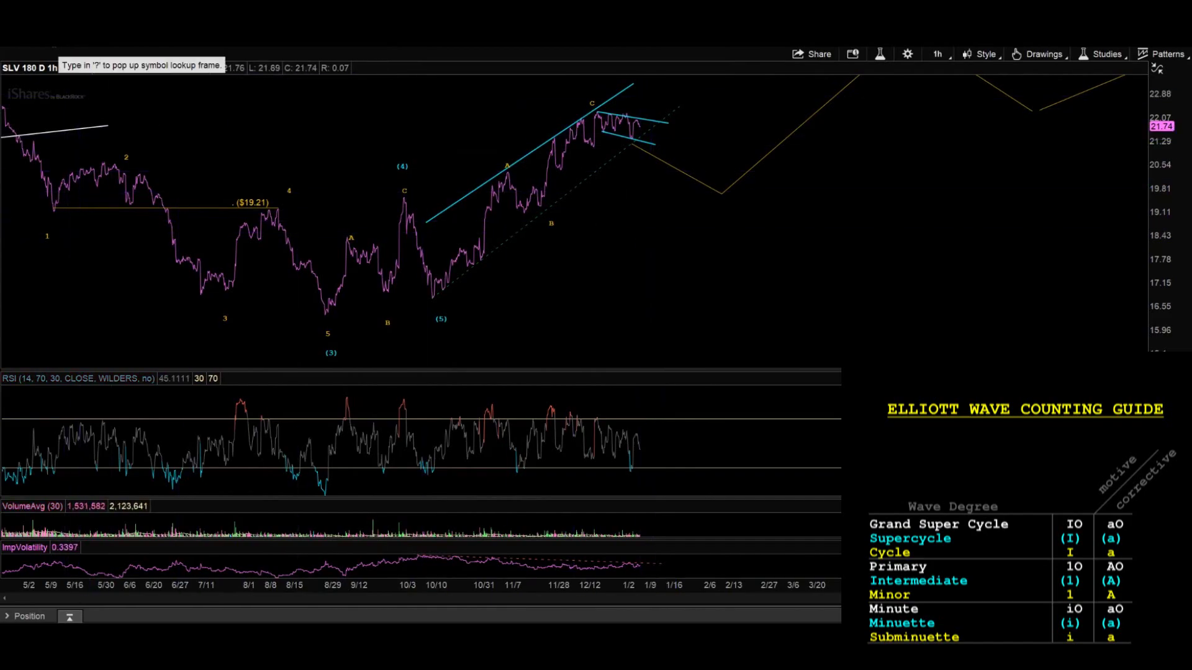
left_click(53, 47)
type("amc")
key("Return")
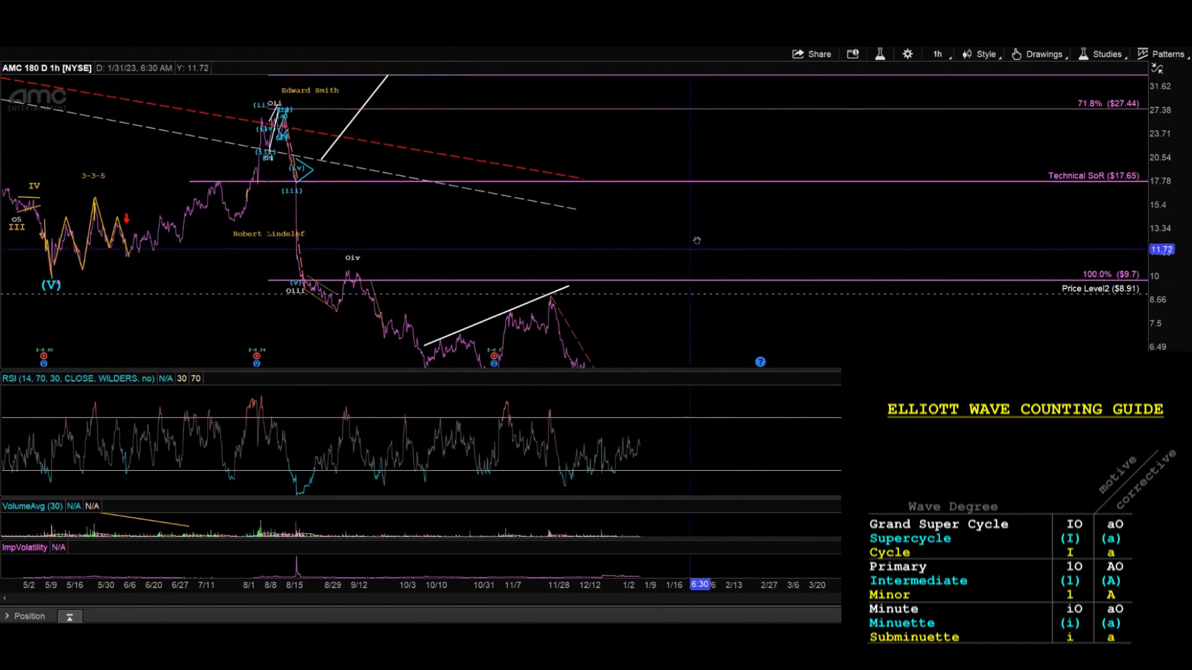
Step: Examine AMC's latest hourly price action between the descending white trendline and the flat yellow support line
left_click_drag(696, 210, 696, 215)
middle_click(679, 255)
left_click(714, 271)
mouse_move(748, 262)
left_mouse_down()
mouse_move(564, 282)
mouse_move(516, 271)
left_mouse_up()
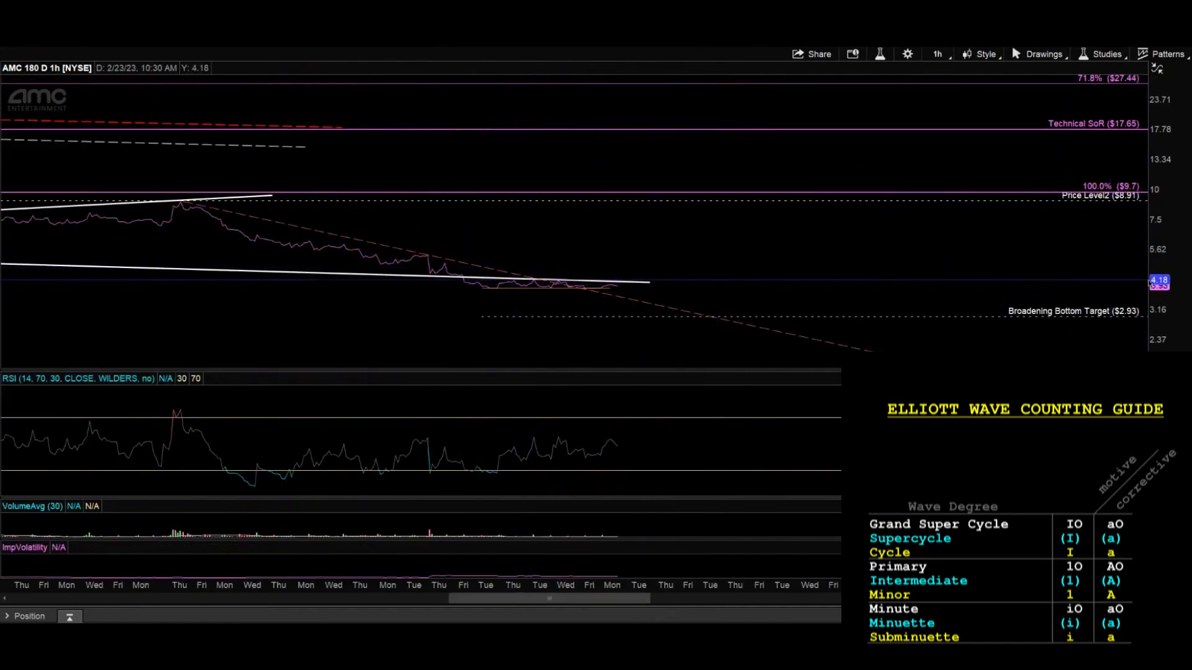
middle_click(750, 244)
left_click(758, 274)
left_click_drag(676, 289, 823, 146)
left_click_drag(1155, 260, 1140, 202)
left_click_drag(872, 275, 819, 81)
left_click_drag(1155, 261, 1158, 204)
left_click_drag(872, 297, 858, 241)
left_click_drag(1165, 335, 1175, 291)
left_click_drag(894, 334, 903, 257)
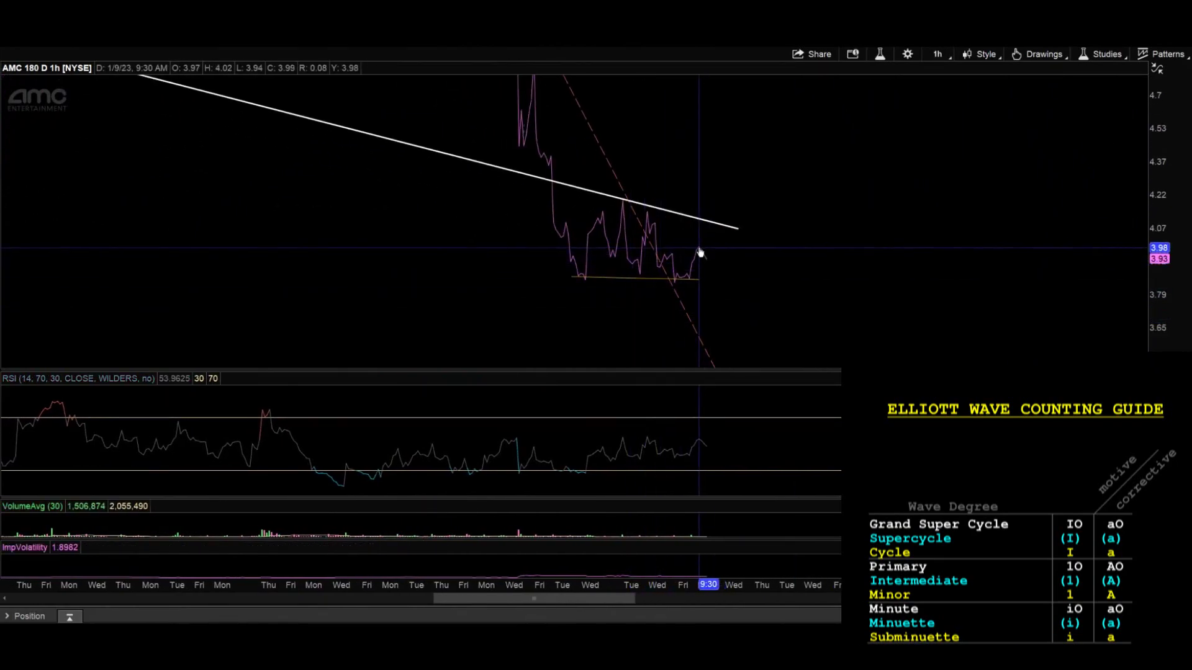
left_click_drag(898, 245, 330, 233)
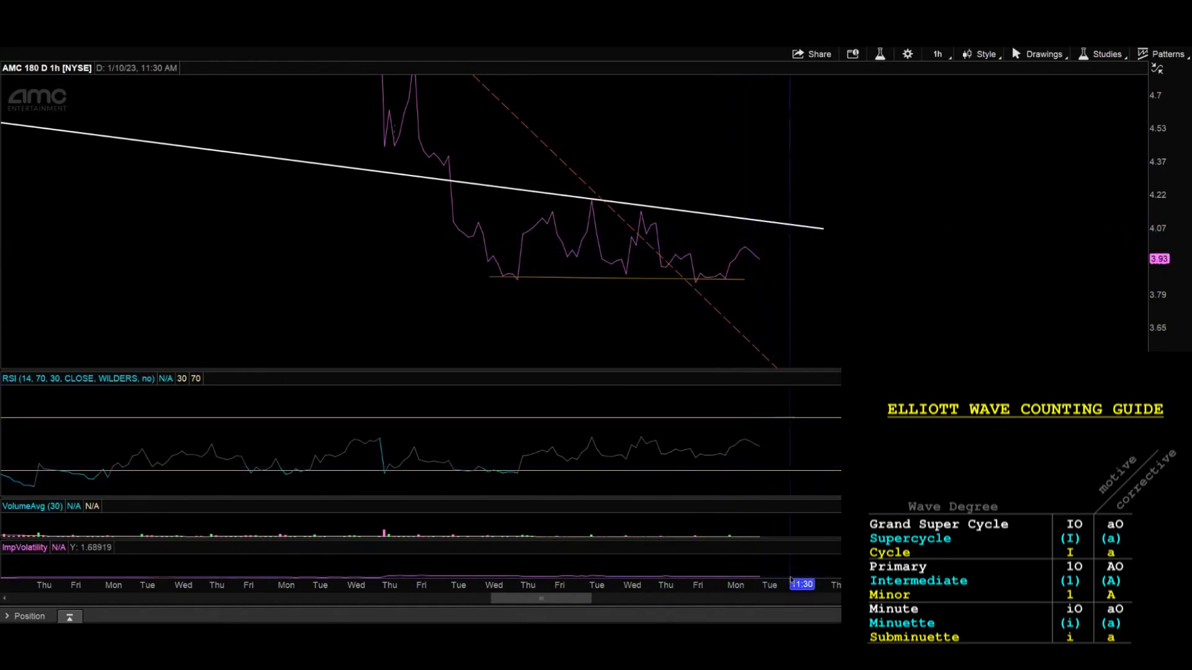
Step: Enlarge the implied volatility pane below the AMC price chart for comparison with price
left_click_drag(788, 572, 796, 376)
left_click_drag(789, 448, 825, 580)
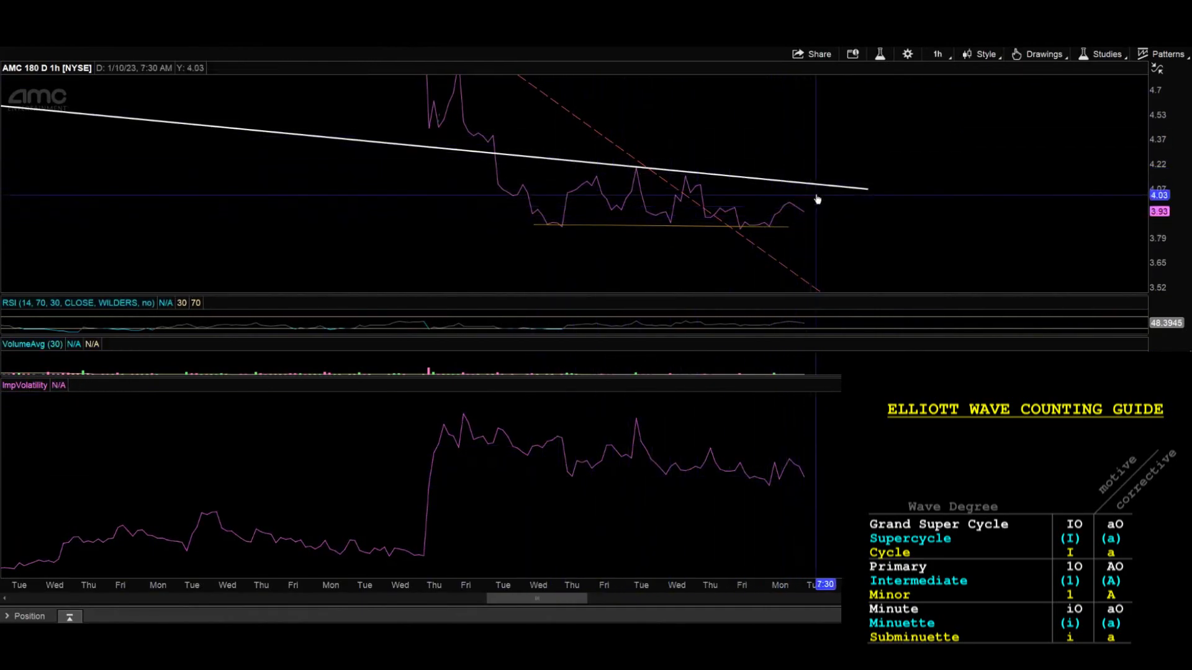
left_click_drag(860, 235, 778, 189)
left_click_drag(561, 227, 536, 166)
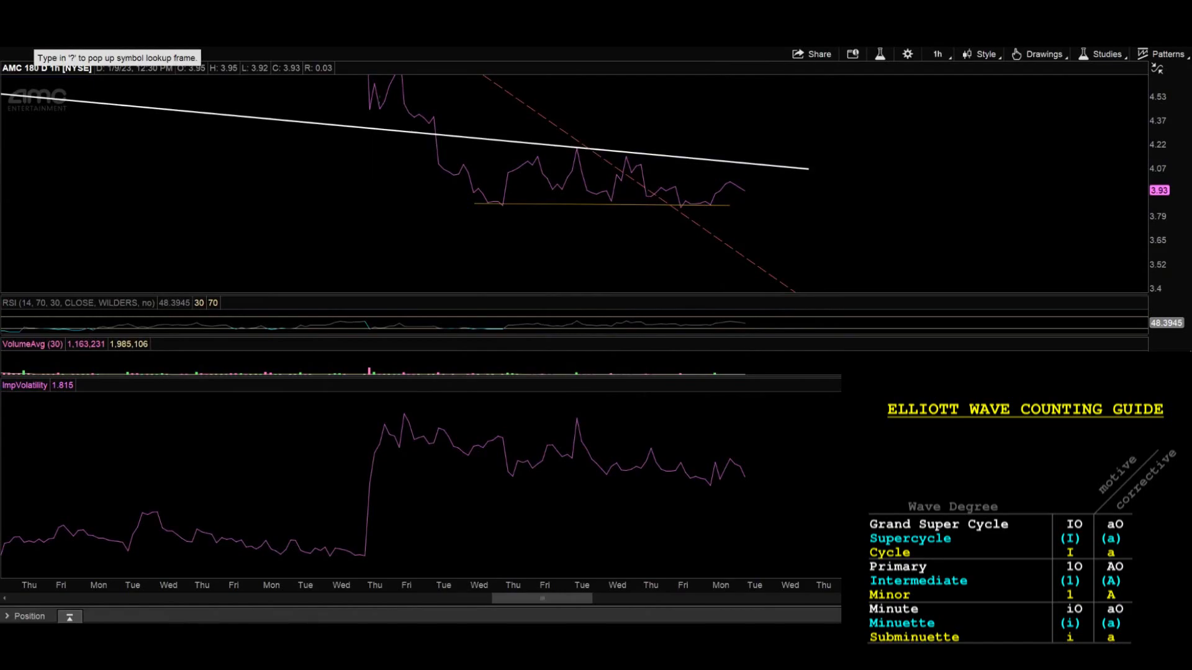
Step: Load the APE chart and inspect its price action from mid-December into January
type("APE")
key("Return")
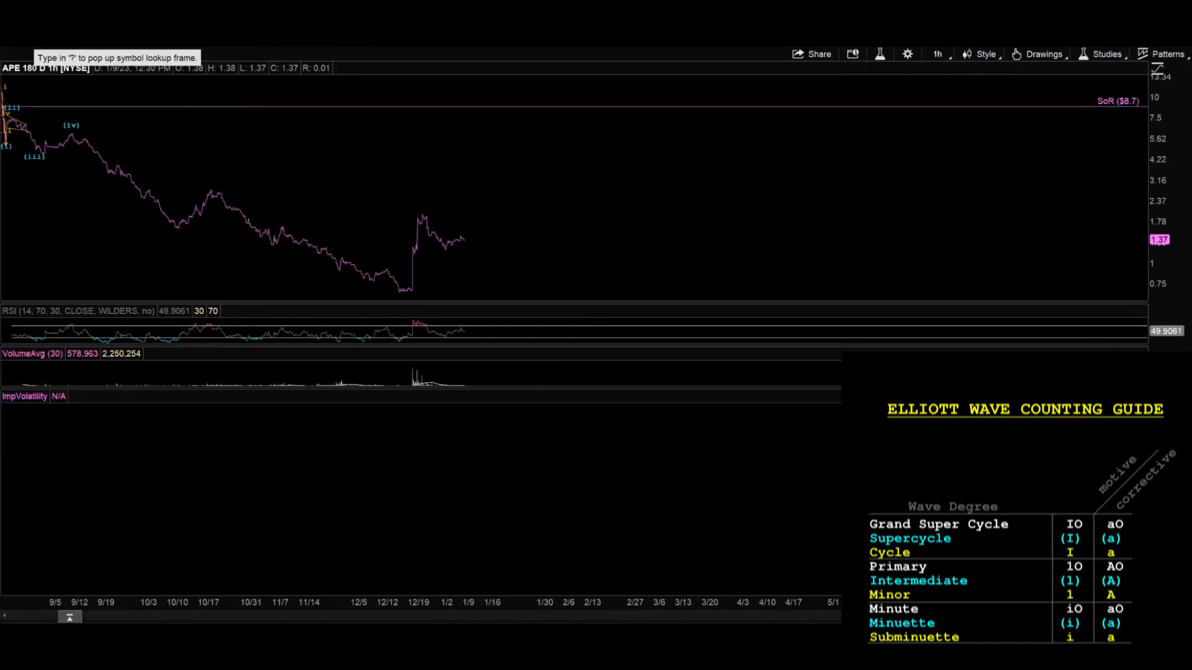
middle_click(508, 172)
left_click(520, 165)
scroll(596, 221, "up", 3)
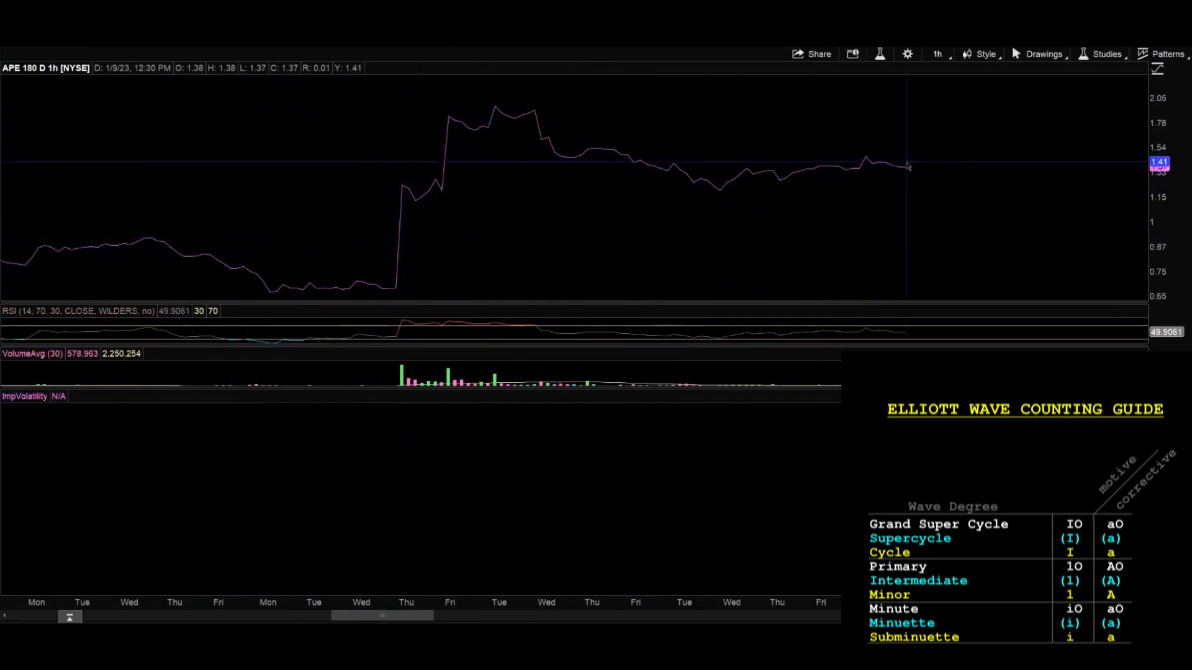
Step: Load the GME chart and focus on the decline inside its descending channel
type("GME")
key("Return")
middle_click(702, 173)
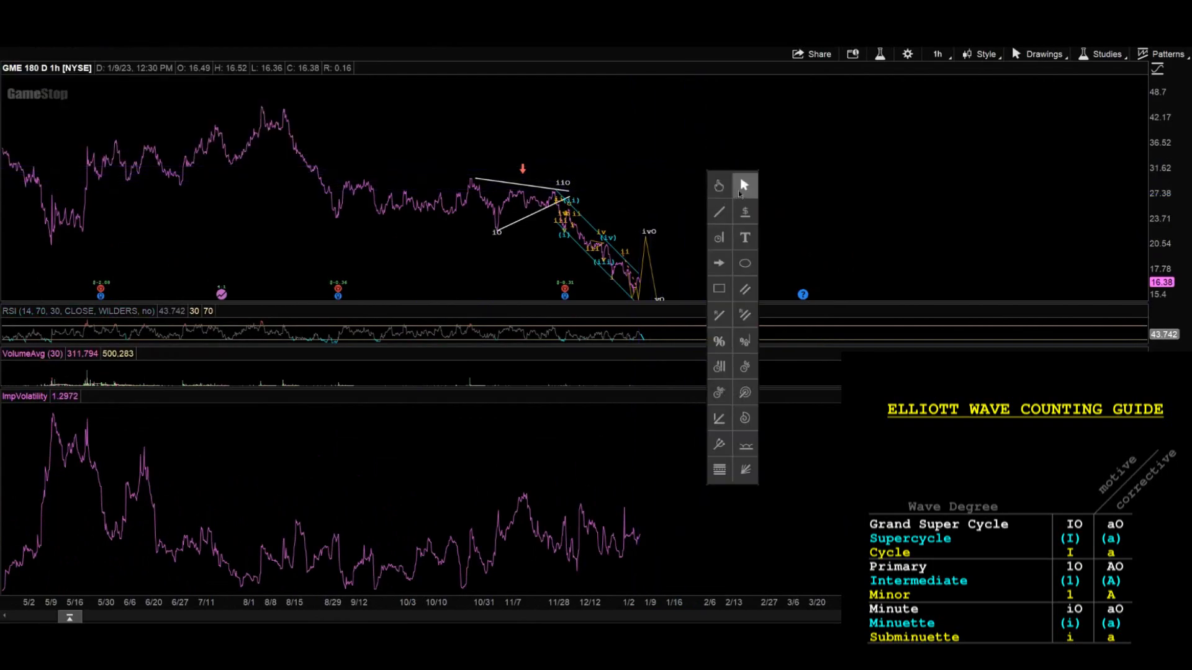
left_click(745, 184)
mouse_move(742, 184)
left_mouse_down()
mouse_move(469, 185)
mouse_move(464, 170)
left_mouse_up()
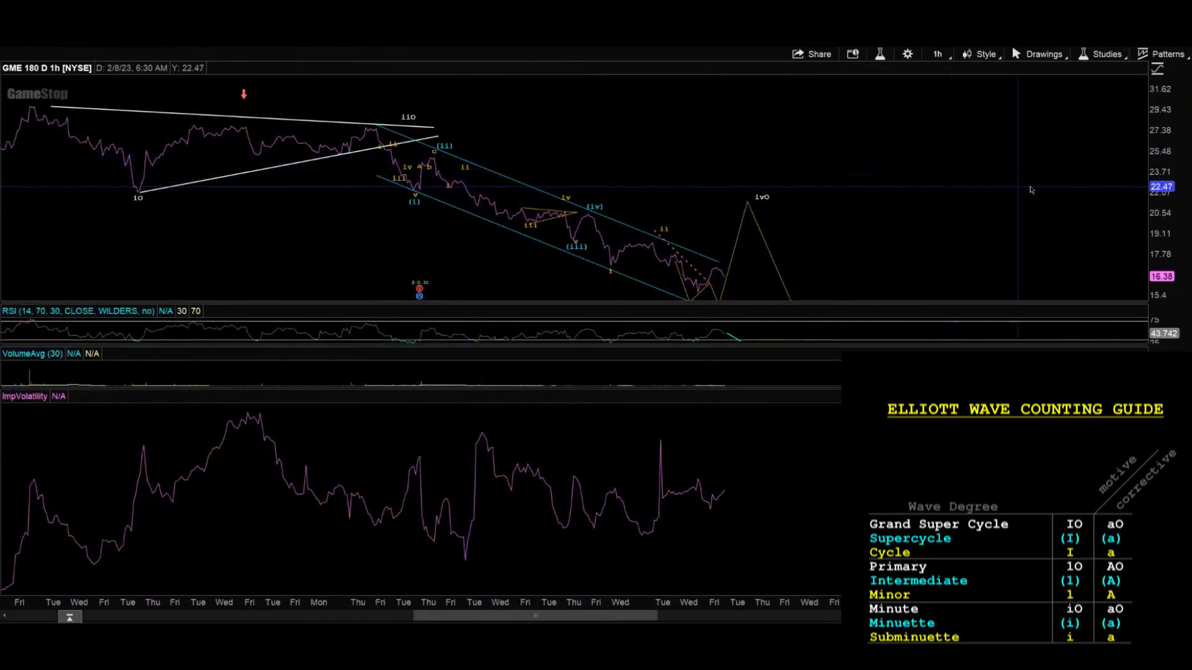
Step: Examine GME's latest price against the descending channel and the projected path to waves ivO and vO
left_click_drag(1166, 164, 1161, 152)
middle_click(825, 153)
left_click(838, 168)
left_click_drag(860, 282, 839, 222)
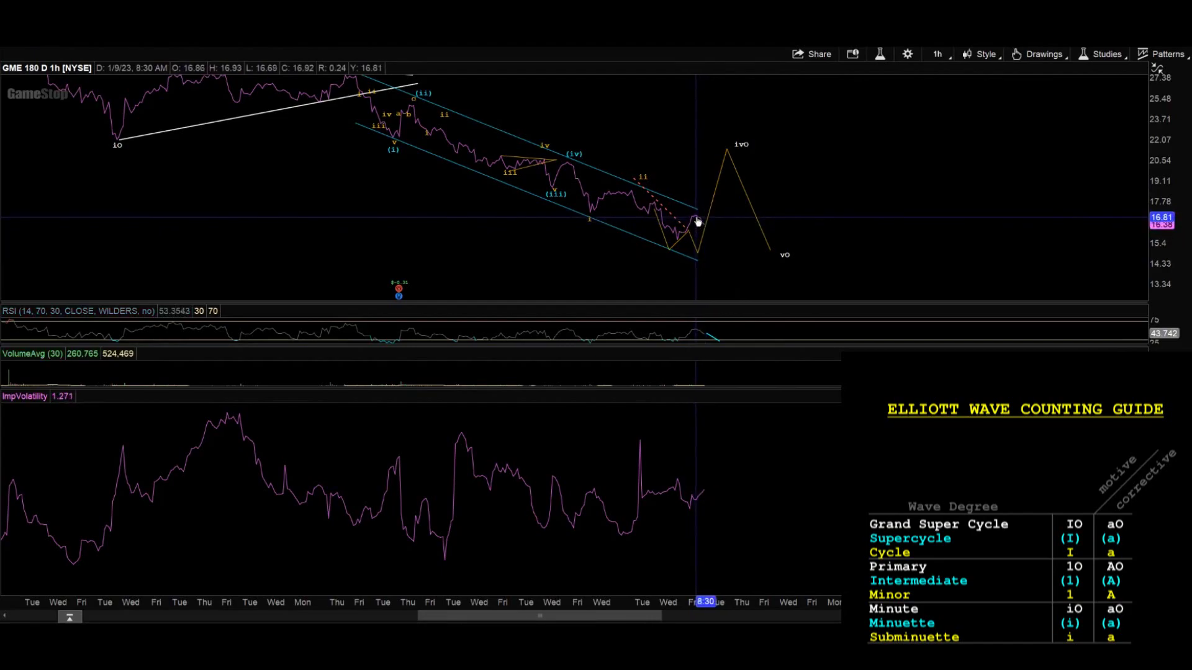
left_click_drag(837, 186, 445, 185)
left_click_drag(1158, 234, 1154, 162)
left_click_drag(731, 237, 638, 109)
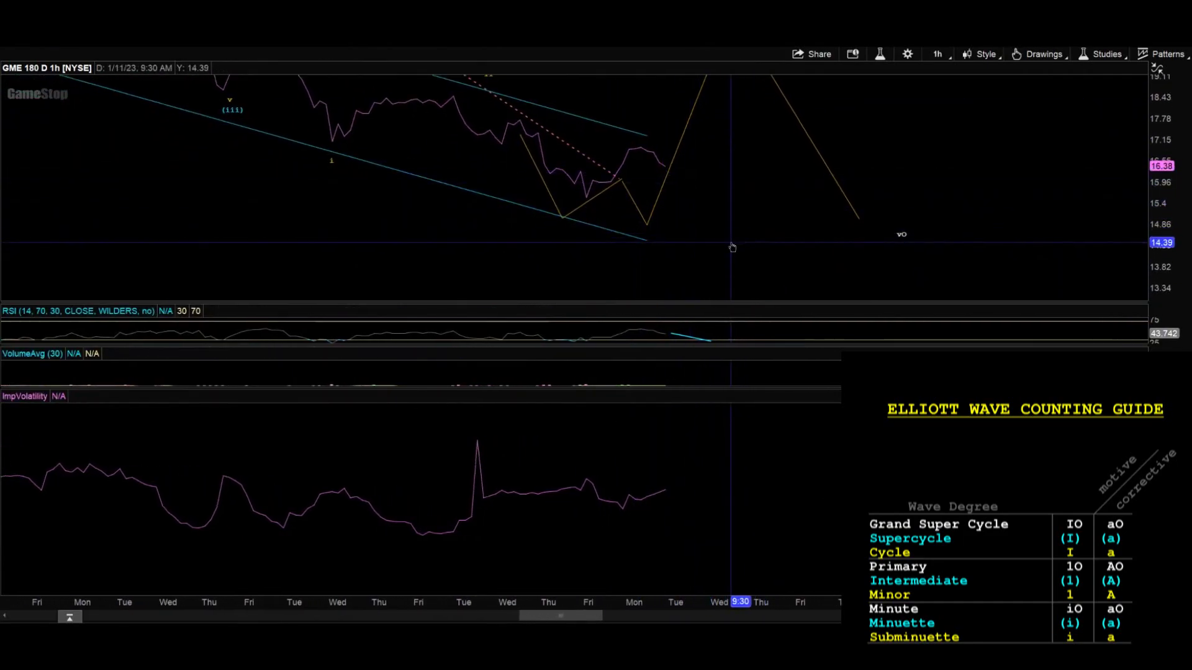
Step: Enlarge the RSI pane below the GME price chart to compare its projected decline with price
left_click_drag(731, 242, 731, 225)
left_click_drag(680, 304, 758, 201)
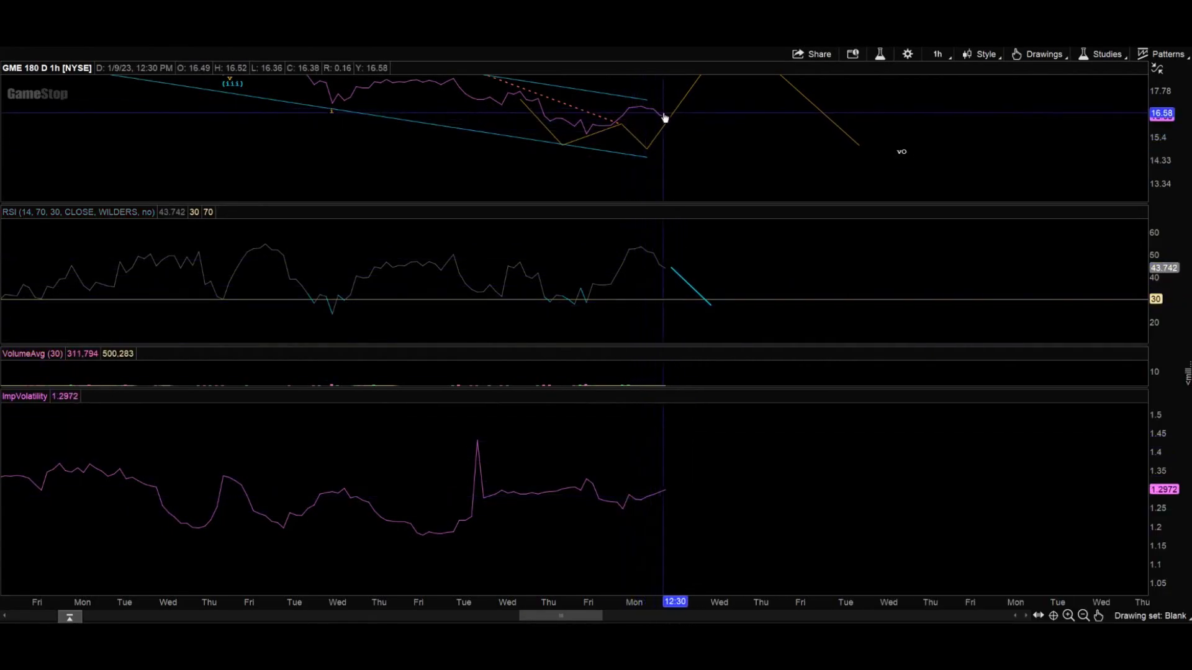
left_click_drag(665, 114, 686, 347)
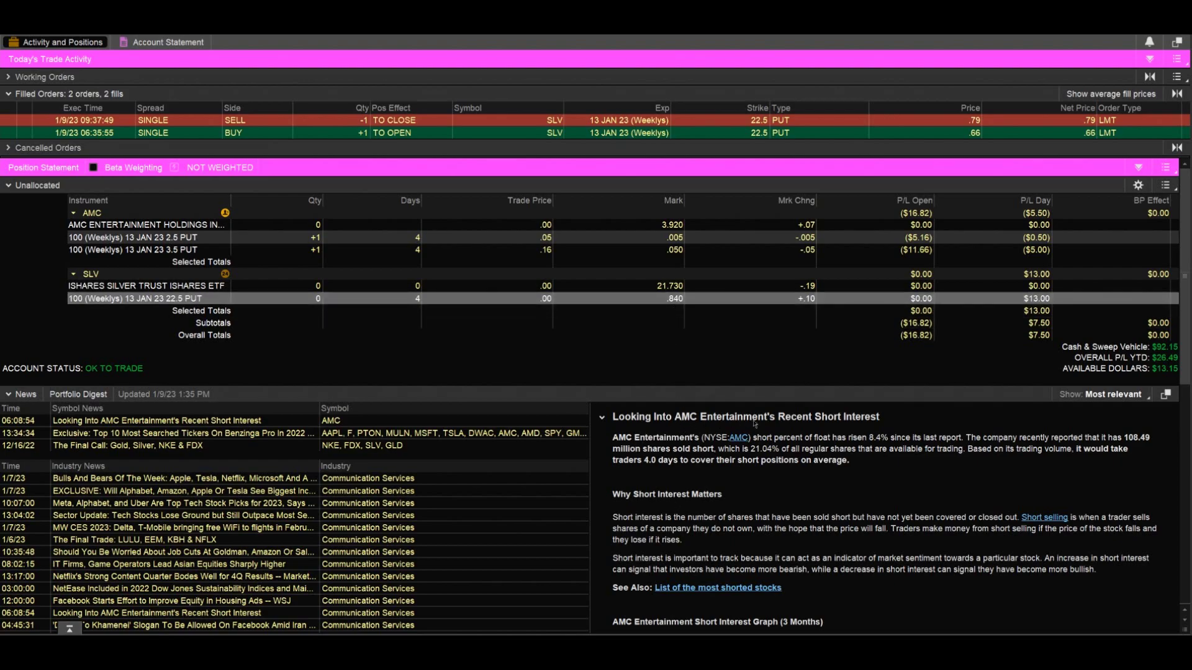
Step: Read the news article on AMC Entertainment's short interest and return to the position statement
scroll(815, 506, "down", 5)
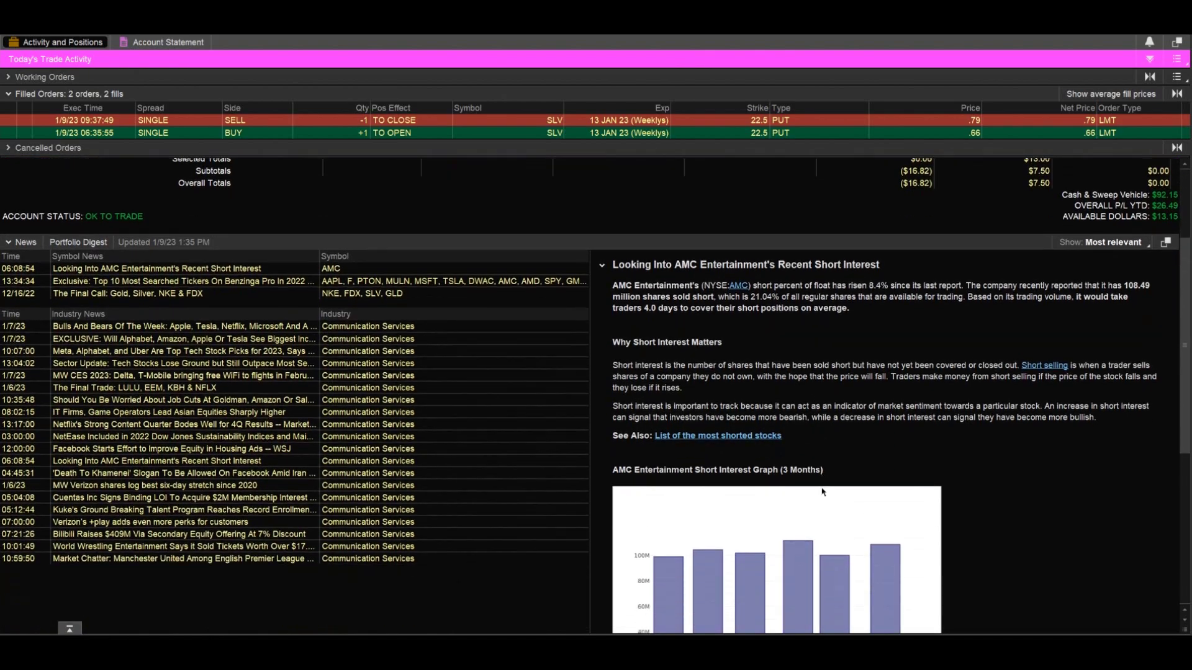
scroll(755, 430, "down", 4)
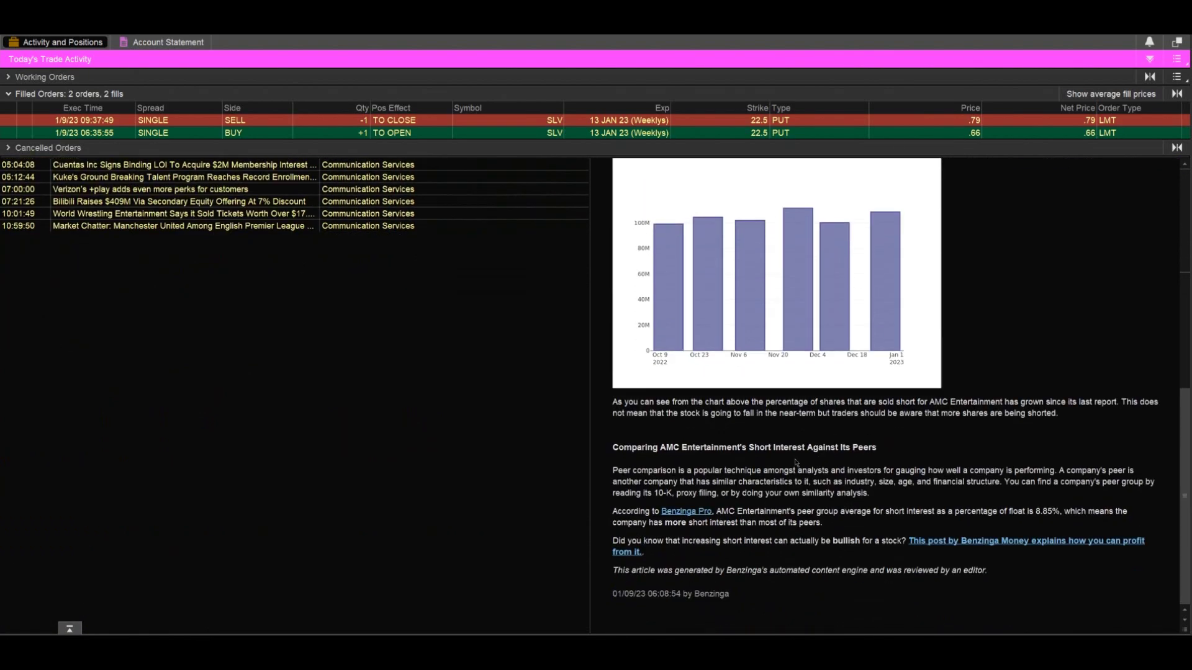
scroll(792, 447, "up", 5)
scroll(796, 446, "up", 4)
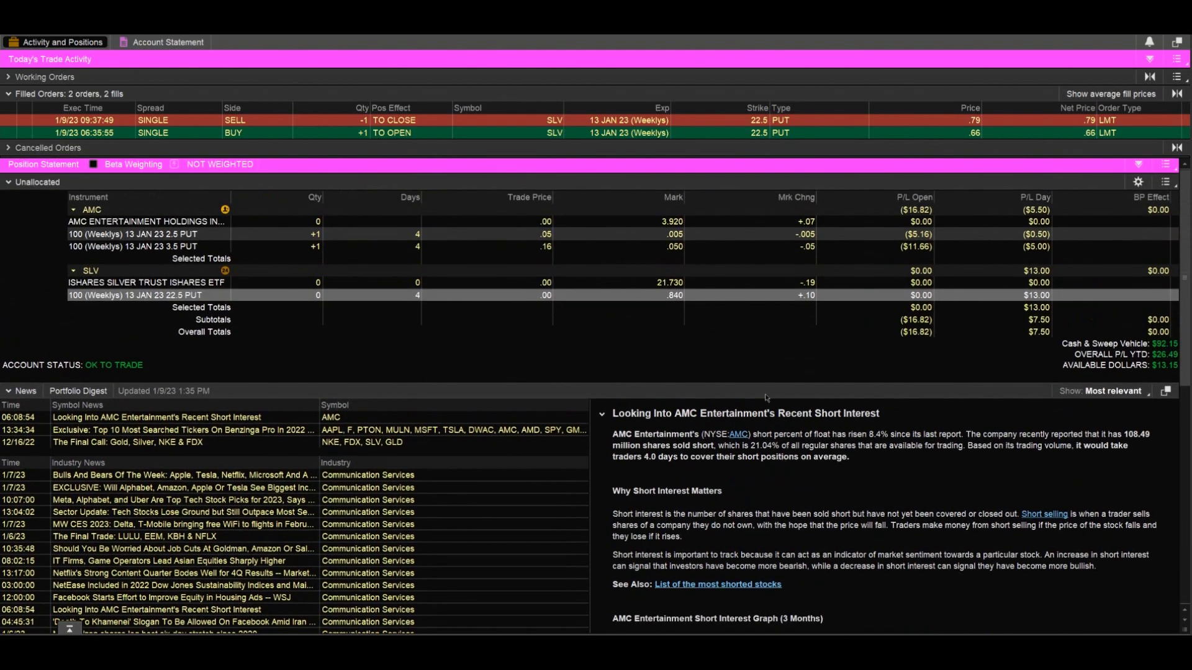